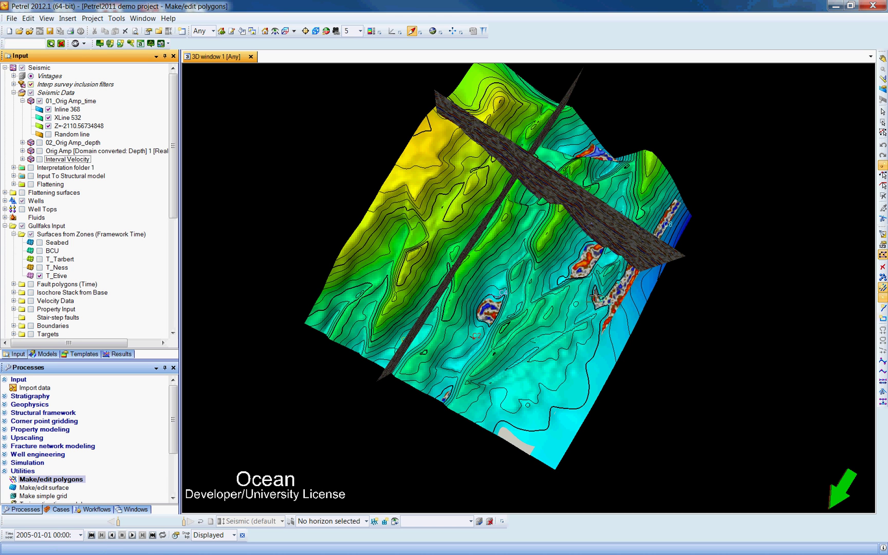
- Outline an area on the T_Etive surface with a six-point polygon, then confirm closing it
click(456, 215)
click(440, 349)
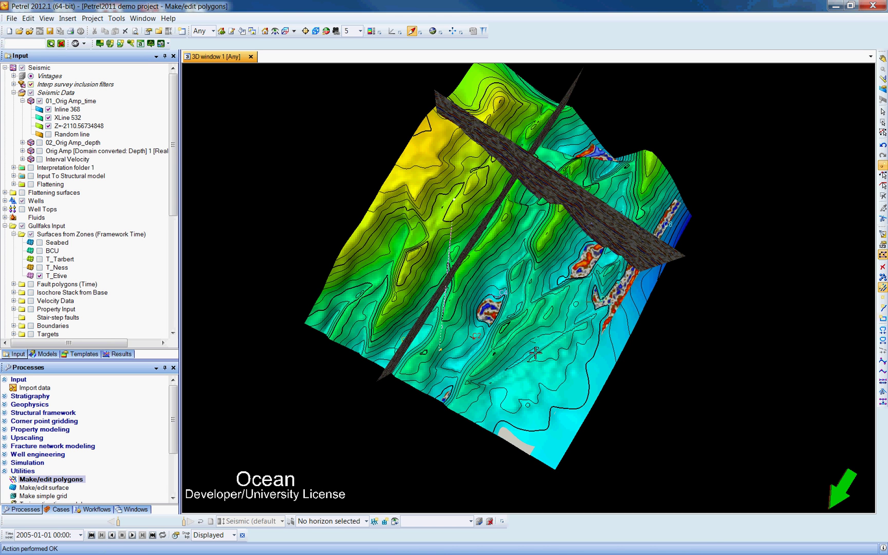
click(589, 335)
click(511, 267)
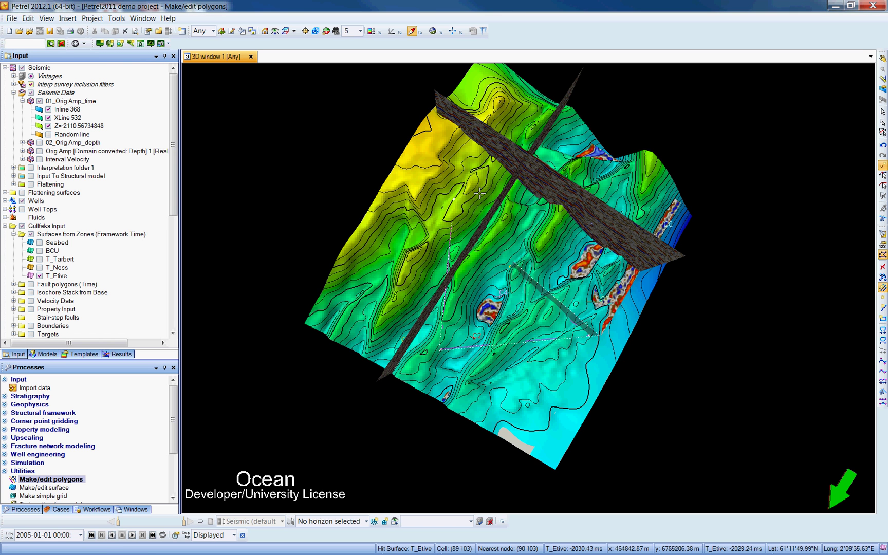
click(489, 193)
click(469, 190)
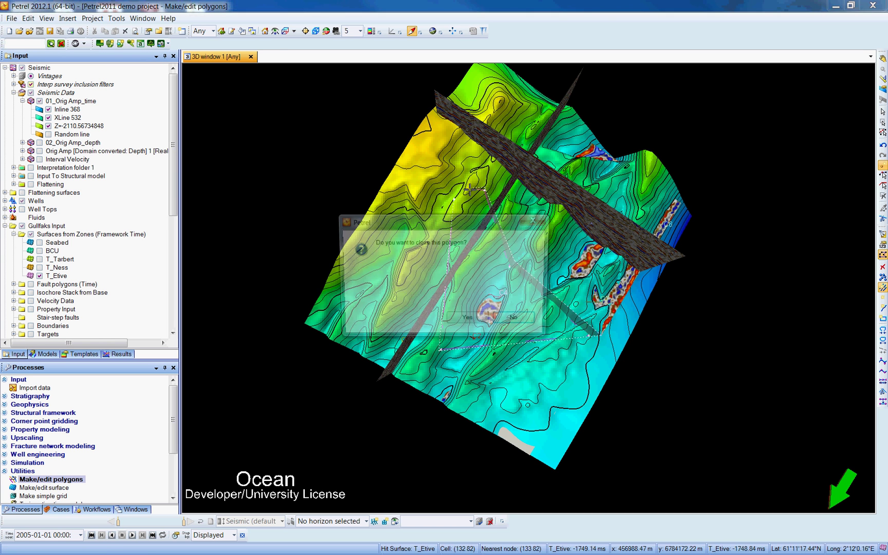
click(466, 322)
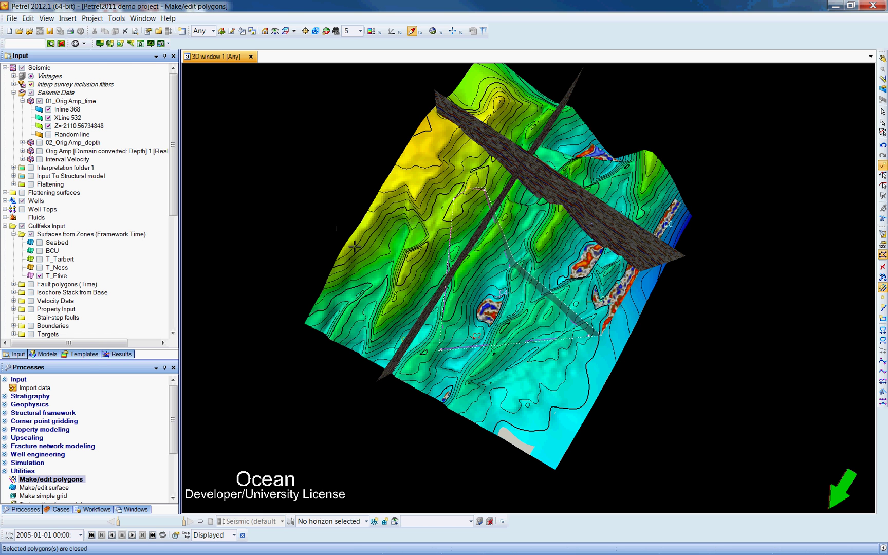
- Find the Cut seismic tool in the Blueback toolbox by searching 'cut'
click(76, 44)
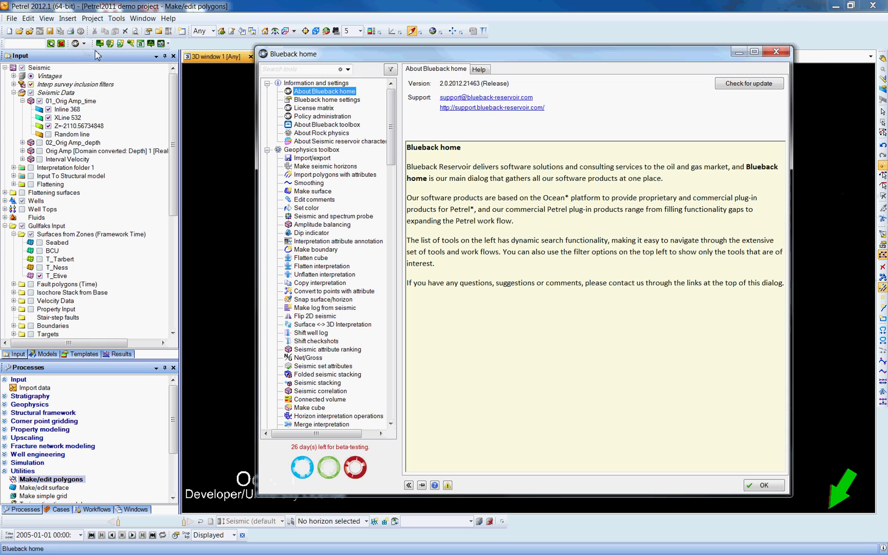
click(302, 71)
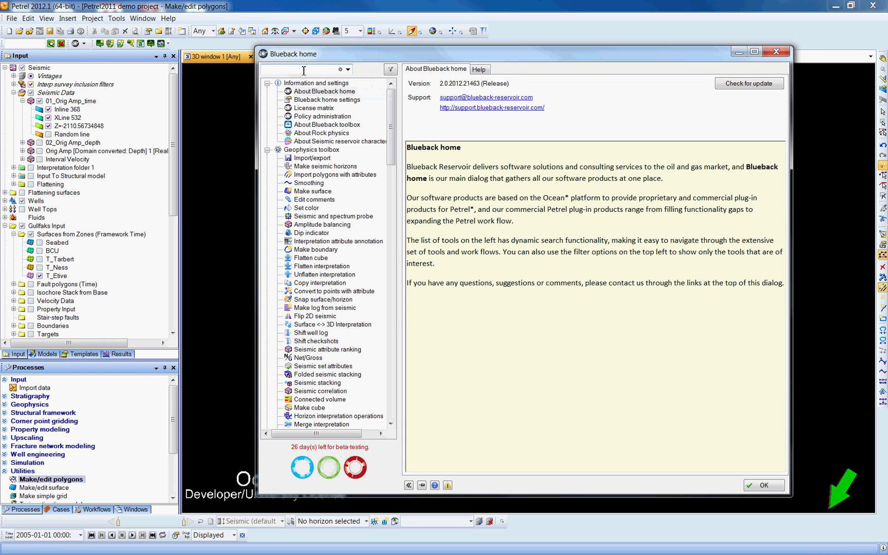
text(cut)
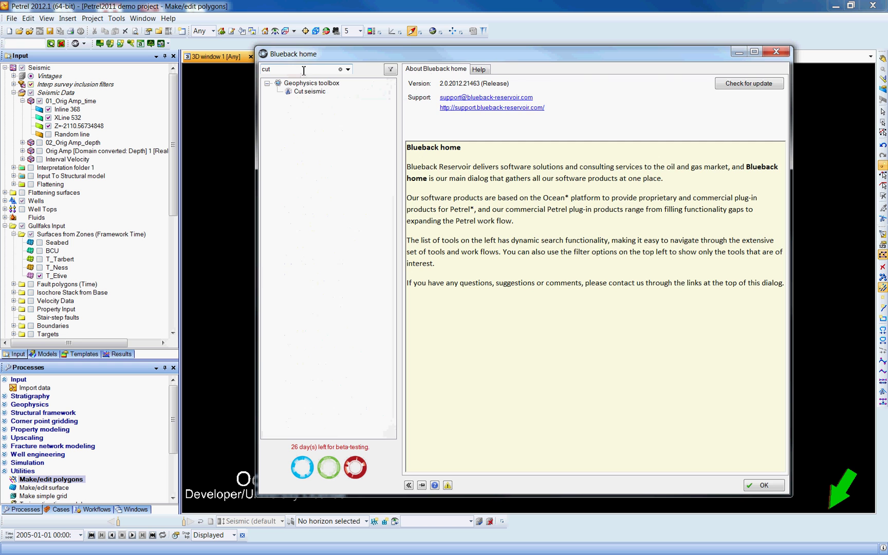
click(313, 92)
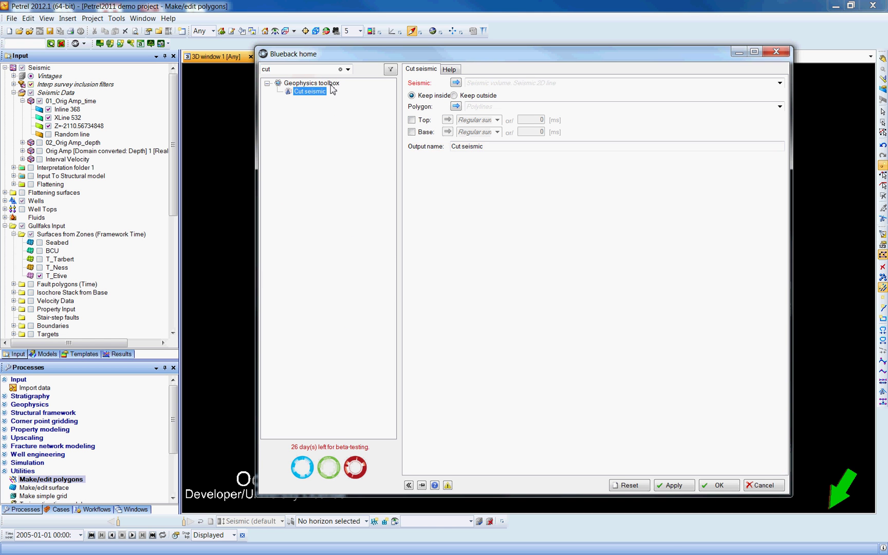
- Set 01_Orig Amp_time as the Seismic input and Polygons 1 as the cutting Polygon
click(75, 101)
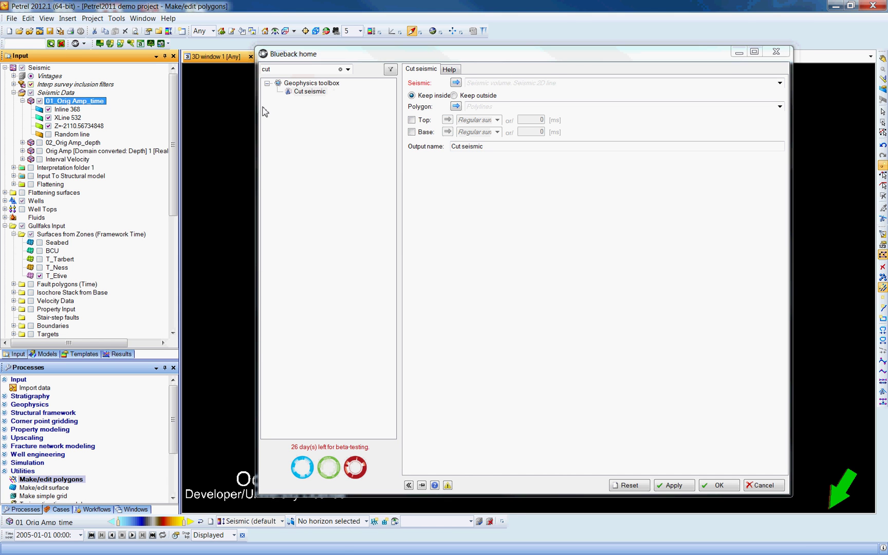
click(413, 97)
click(456, 83)
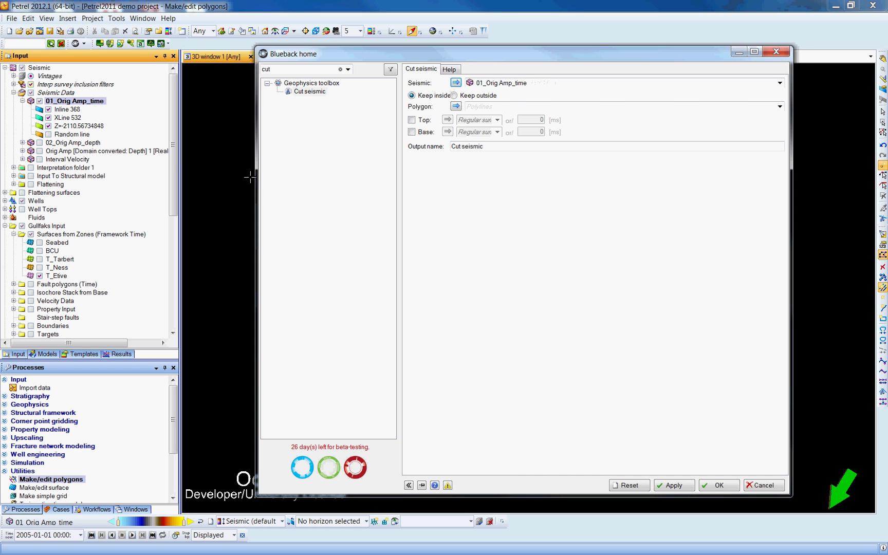
drag(174, 159, 94, 326)
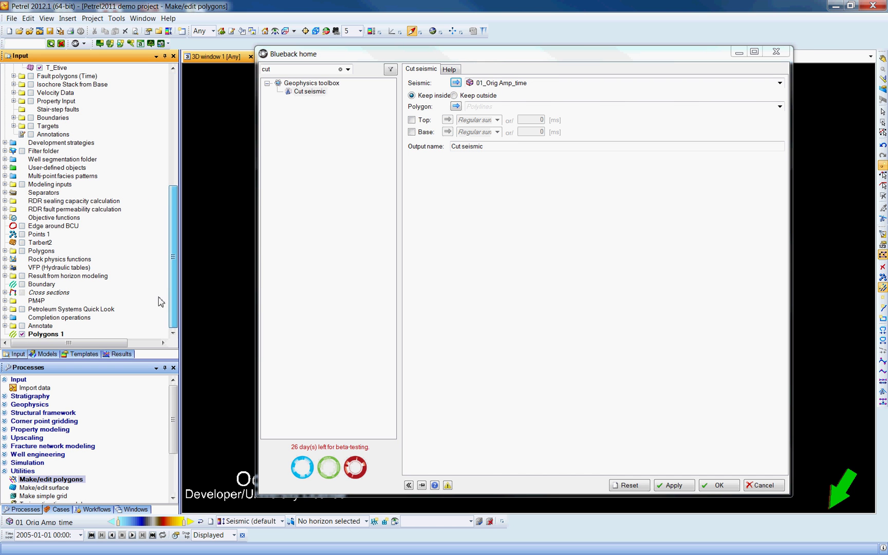
click(48, 335)
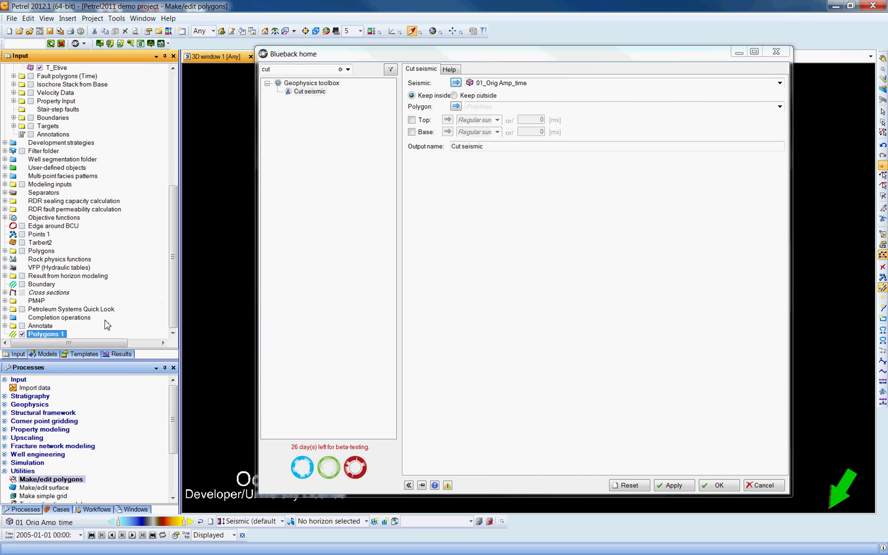
click(455, 106)
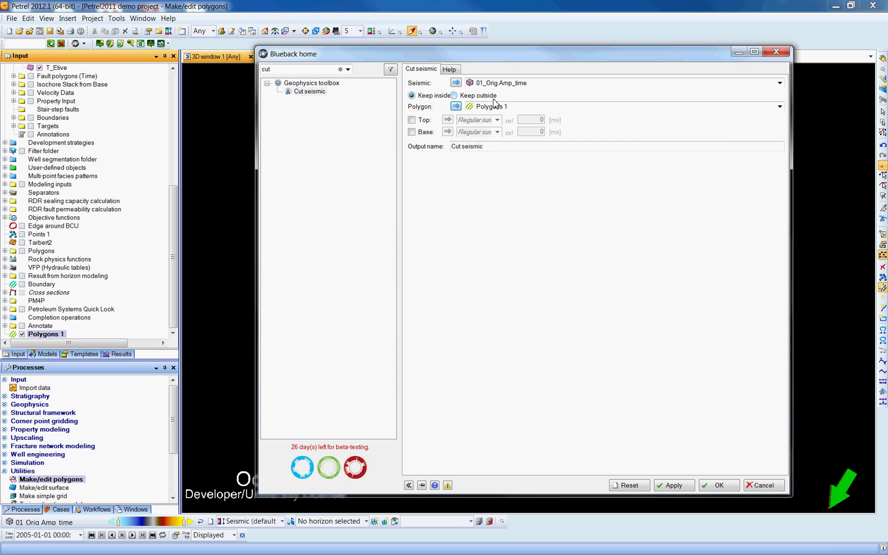
- Limit the cut to BCU as Top surface and T_Etive as Base, both 0 ms offset
click(412, 120)
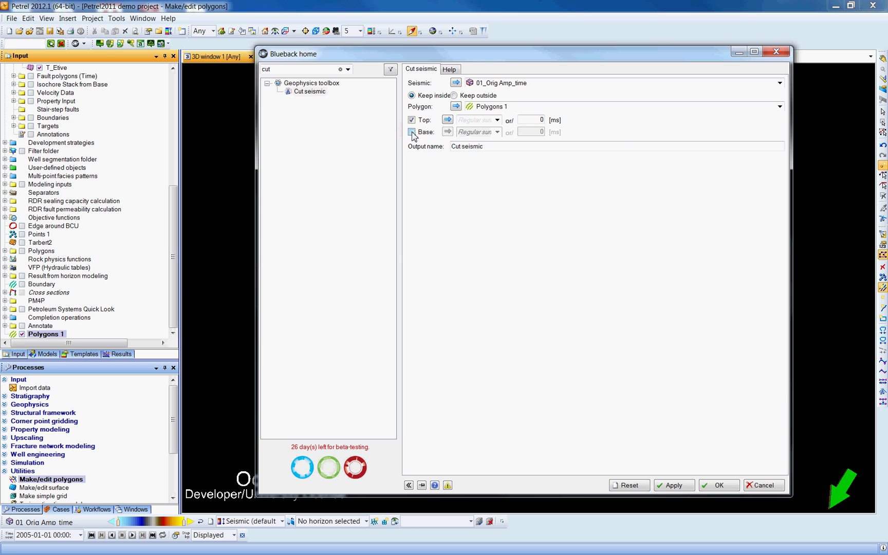
click(412, 132)
click(497, 120)
click(497, 120)
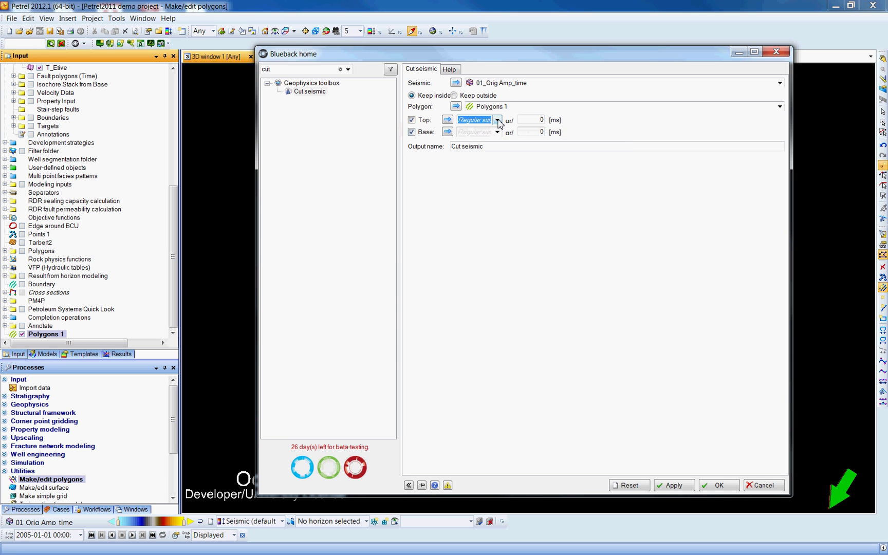
click(498, 120)
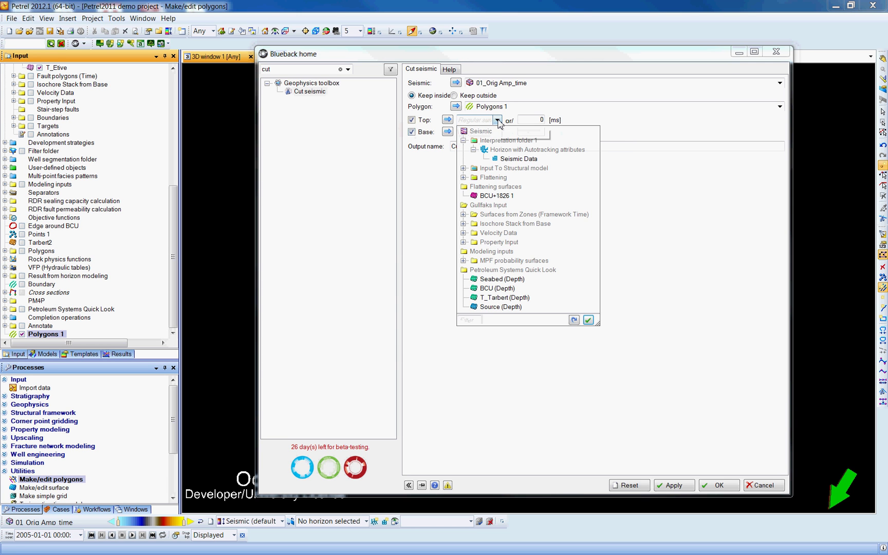
click(476, 320)
text(b)
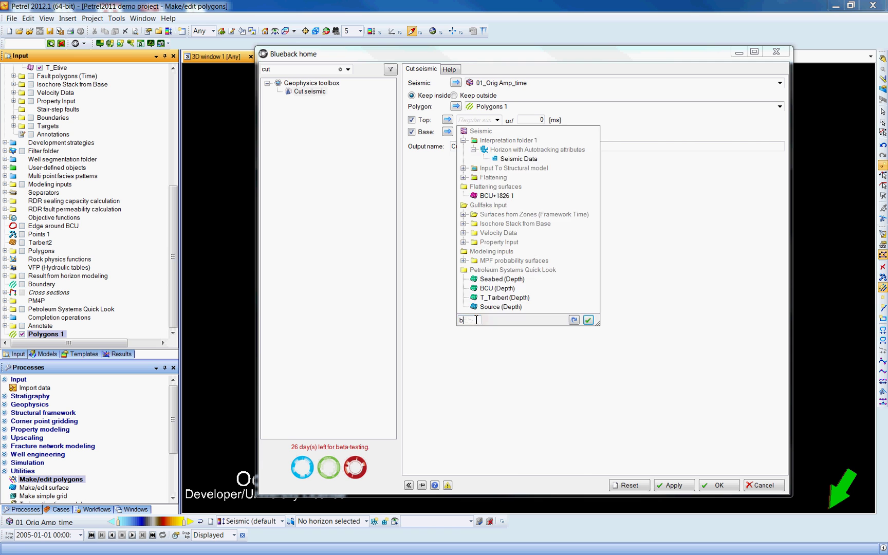
text(cu+)
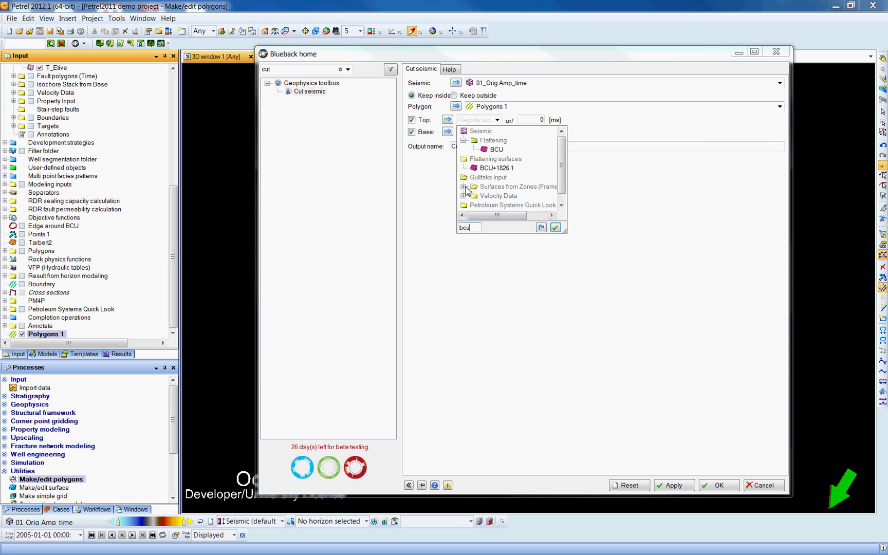
click(463, 186)
click(496, 203)
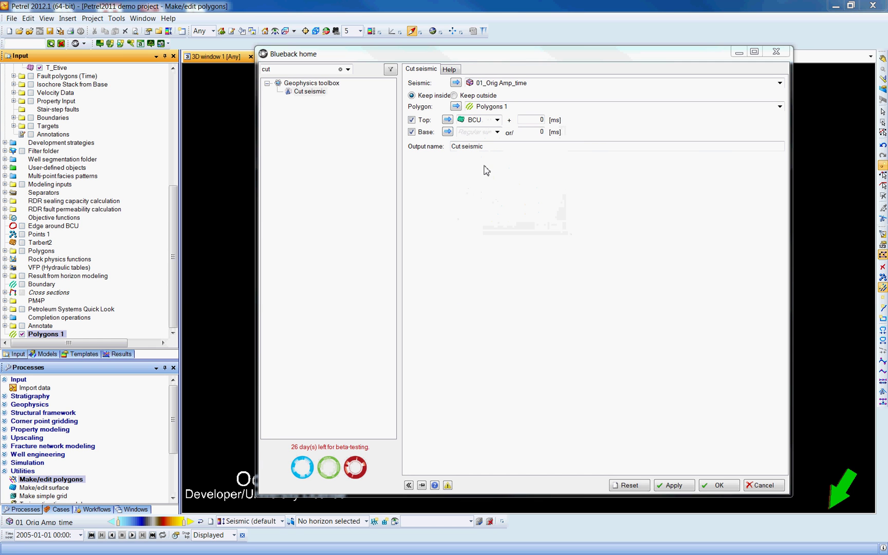
click(497, 132)
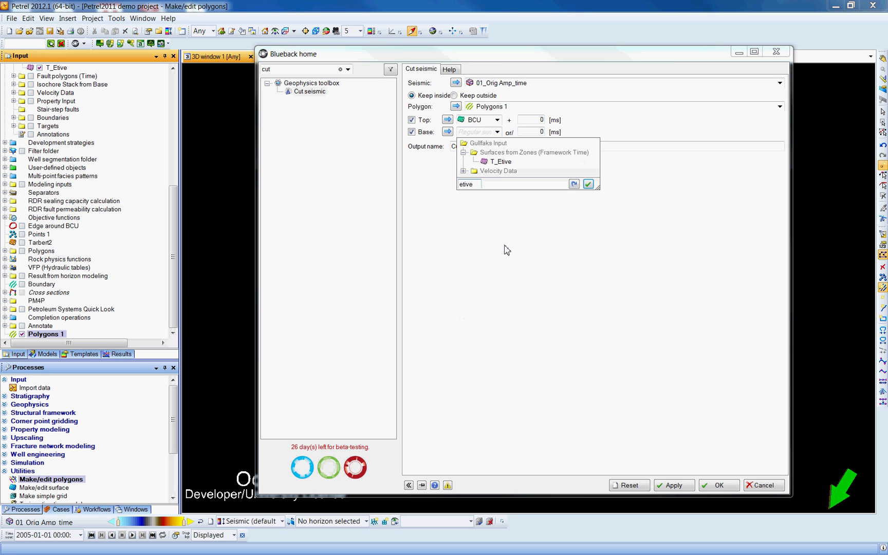
click(501, 163)
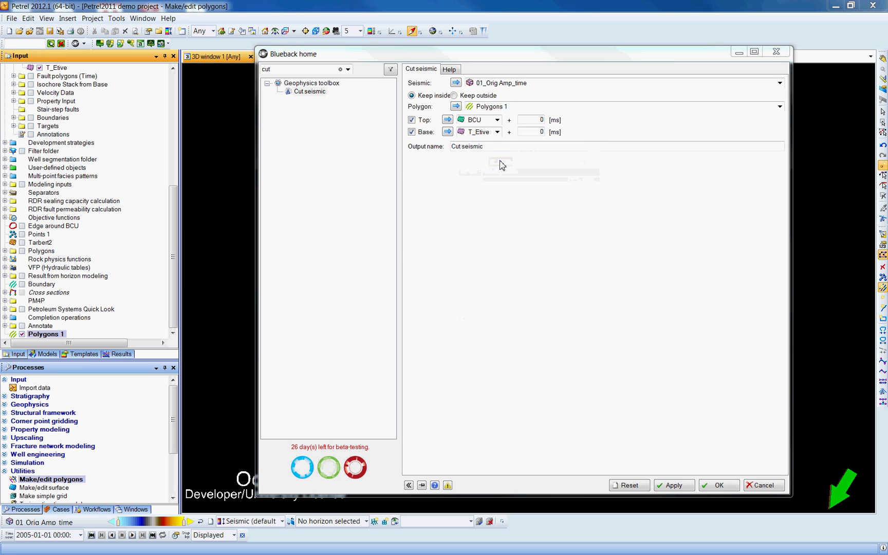
drag(496, 146, 441, 148)
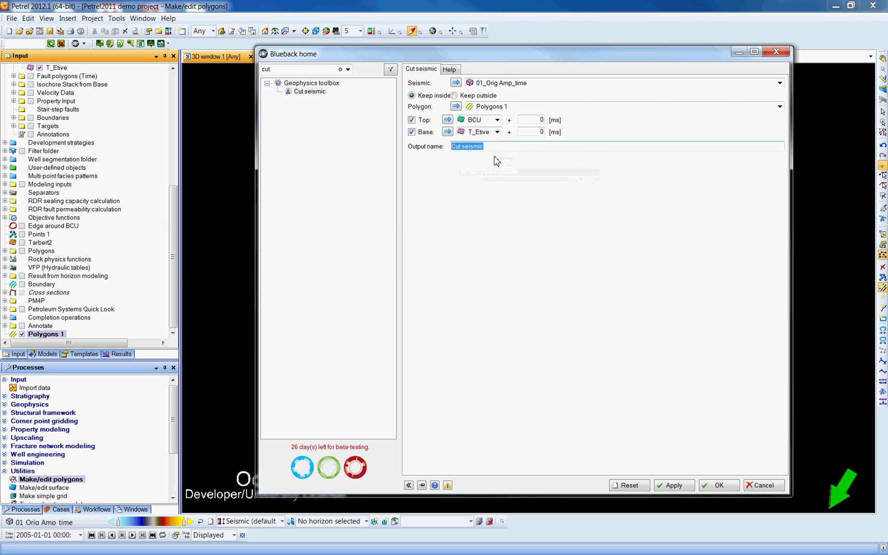
- Name the output New_volume and run the cut to create the new cube
key(BackSpace)
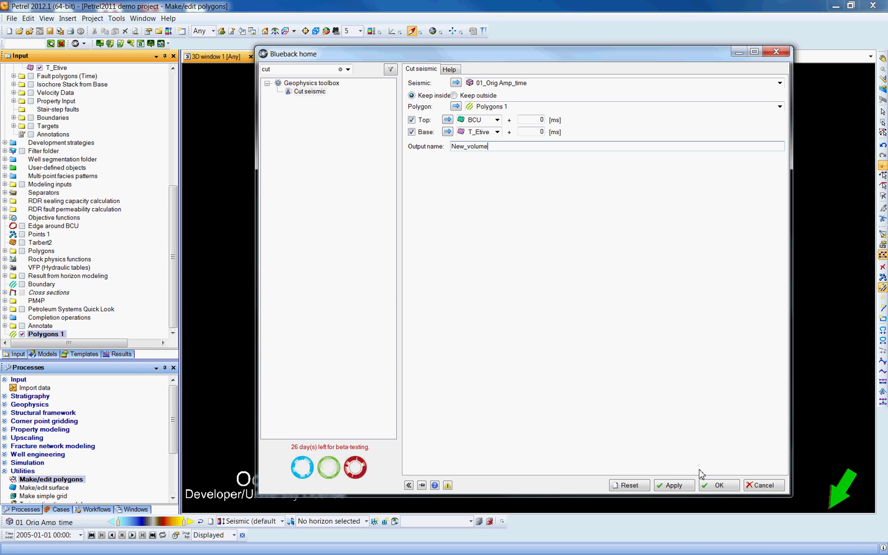
click(710, 485)
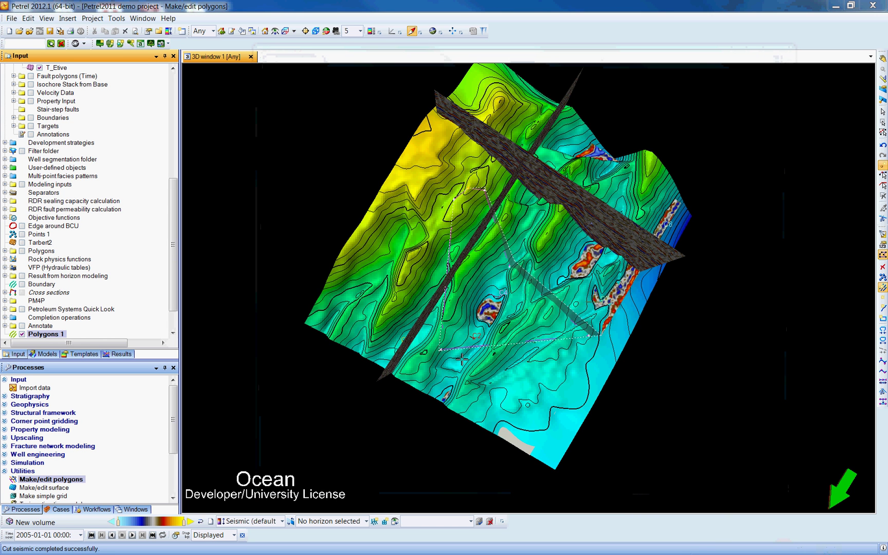
drag(177, 243, 180, 131)
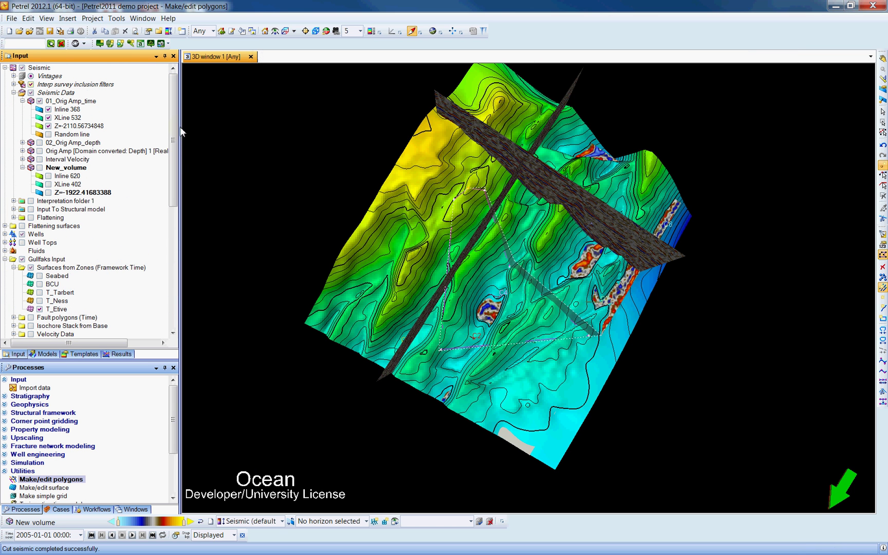
- Show New_volume's Inline 620, XLine 402 and Z slice, and orbit the 3D view to inspect them
click(48, 176)
click(48, 185)
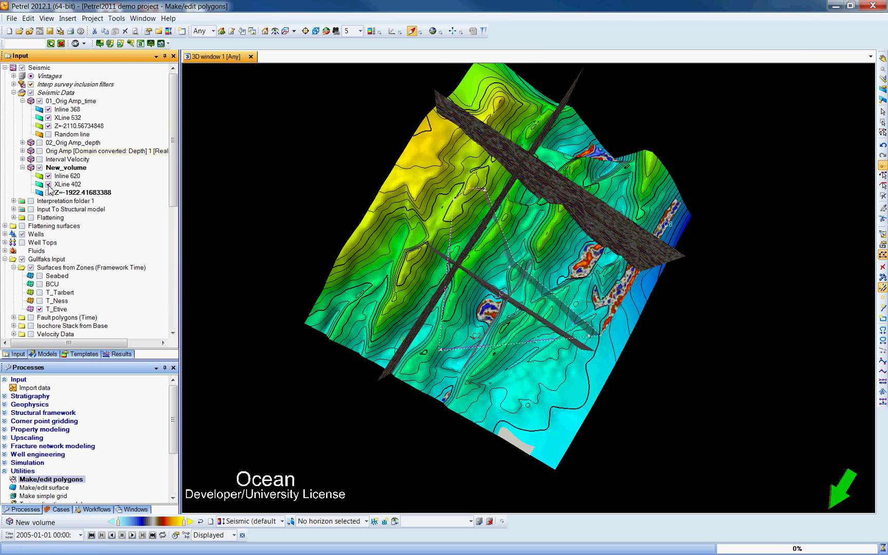
click(48, 193)
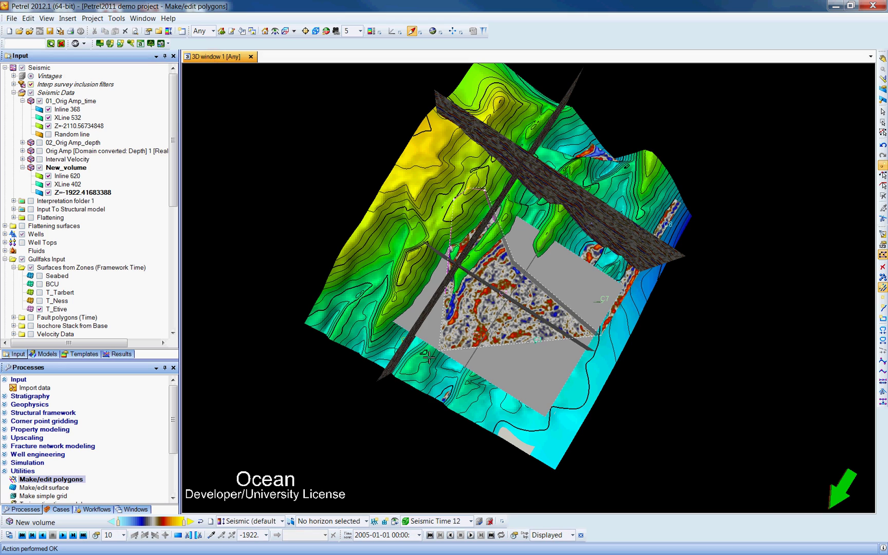
key(Escape)
drag(447, 409, 564, 238)
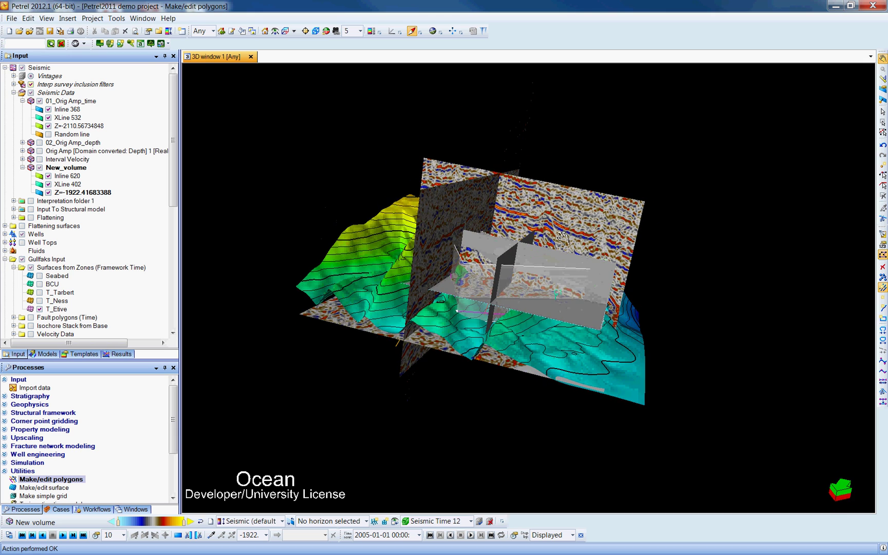
drag(521, 306, 487, 335)
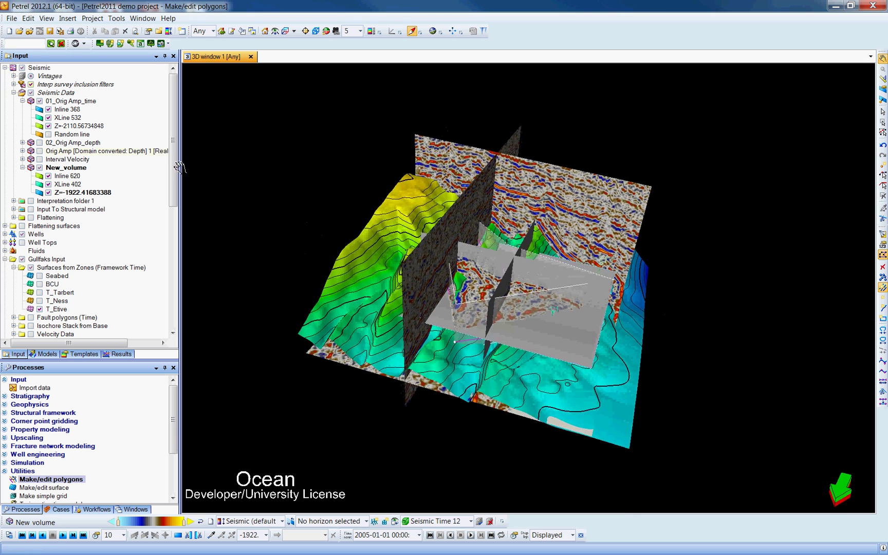
- Hide 01_Orig Amp_time's Inline 368, XLine 532 and Z slice, plus Polygons 1 and T_Etive
click(49, 109)
click(49, 117)
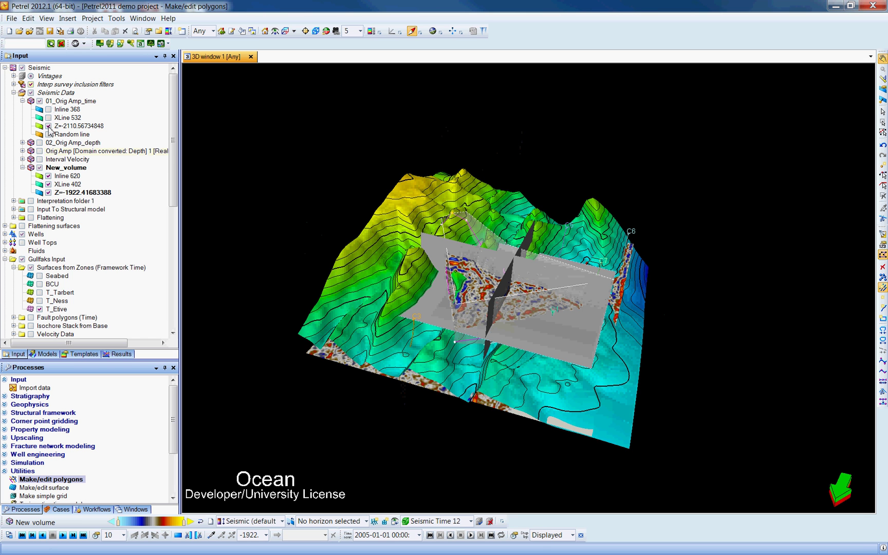
click(48, 125)
scroll(179, 179, down, 1)
scroll(179, 178, down, 10)
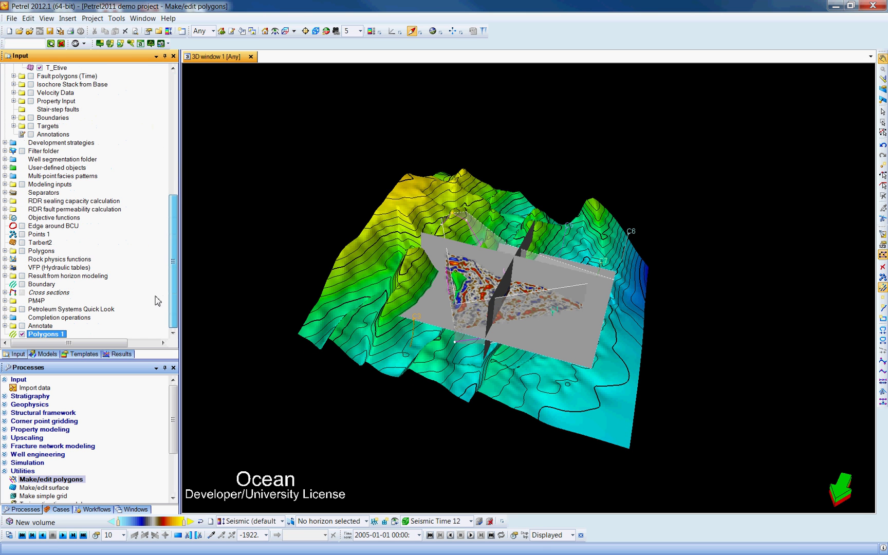
click(22, 334)
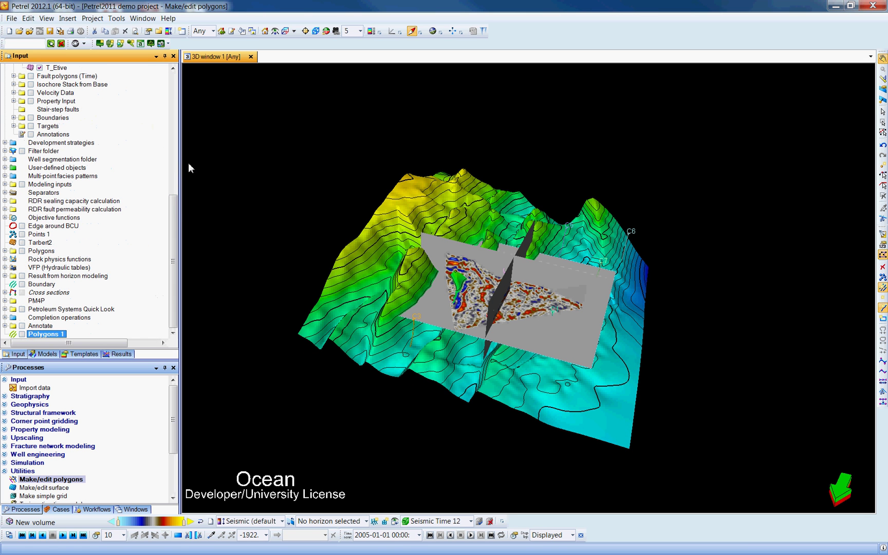
drag(504, 355, 498, 268)
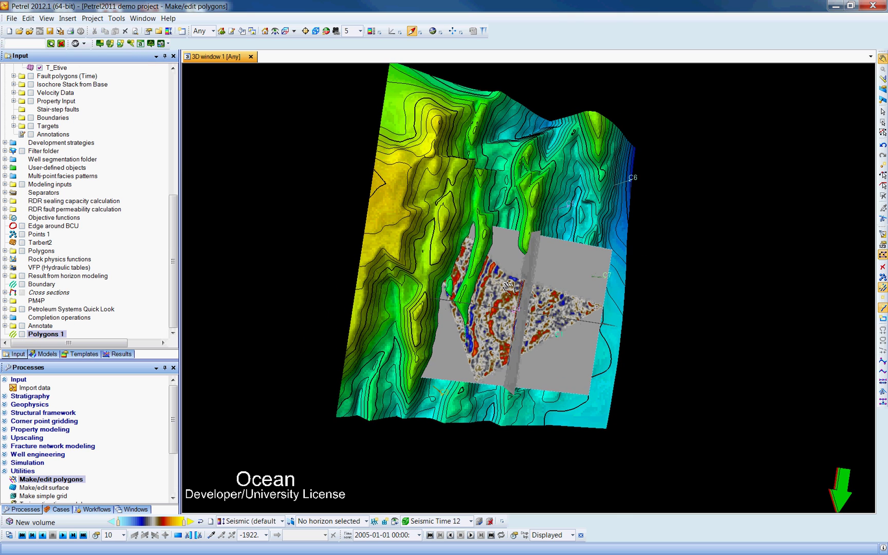
drag(172, 243, 172, 179)
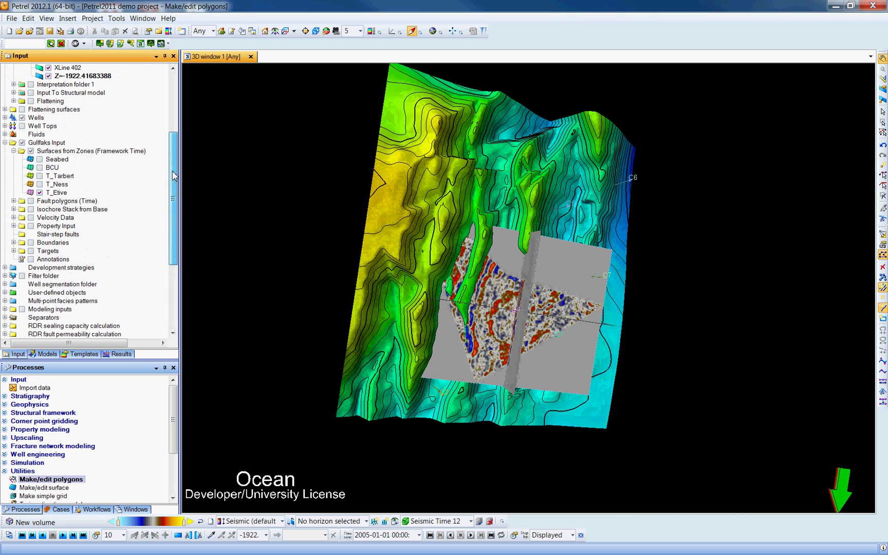
click(39, 193)
drag(536, 370, 550, 323)
- Drag New_volume's crossline plane from XLine 402 to XLine 320 using Manipulate interactive plane
click(883, 88)
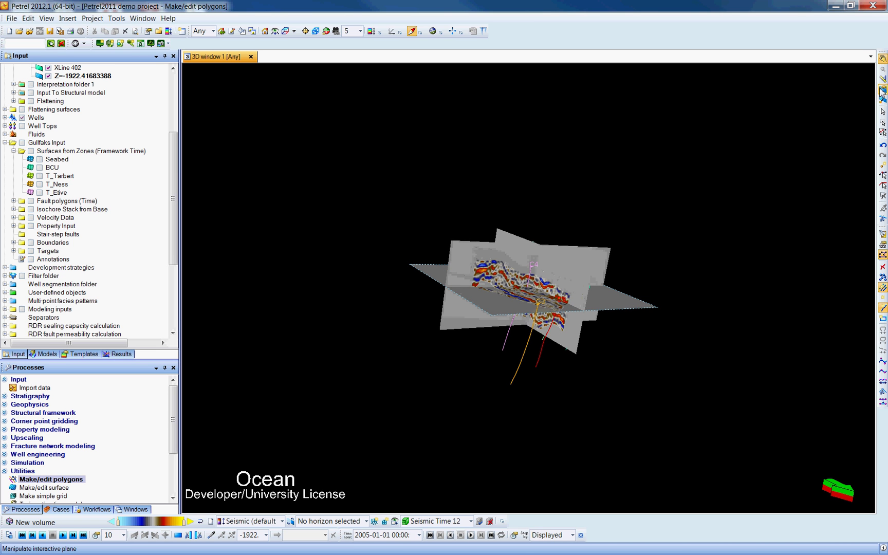
click(564, 294)
drag(564, 294, 600, 296)
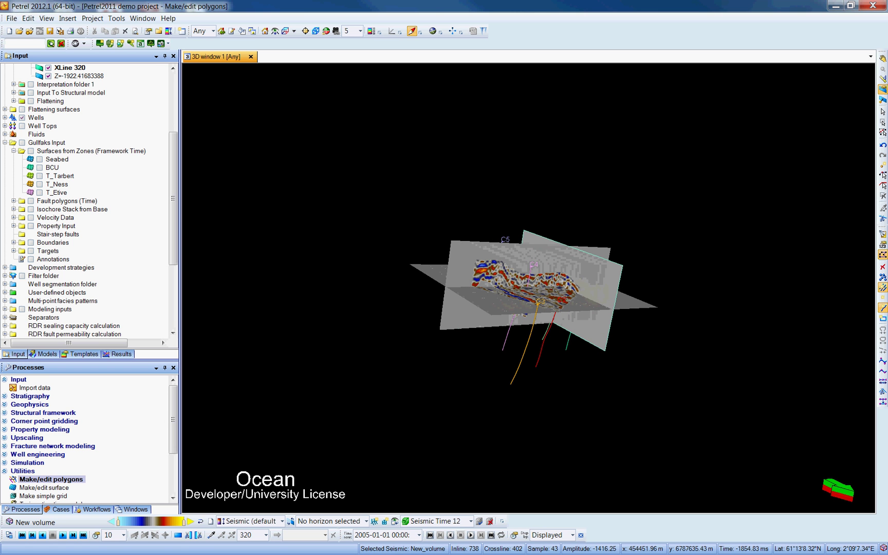